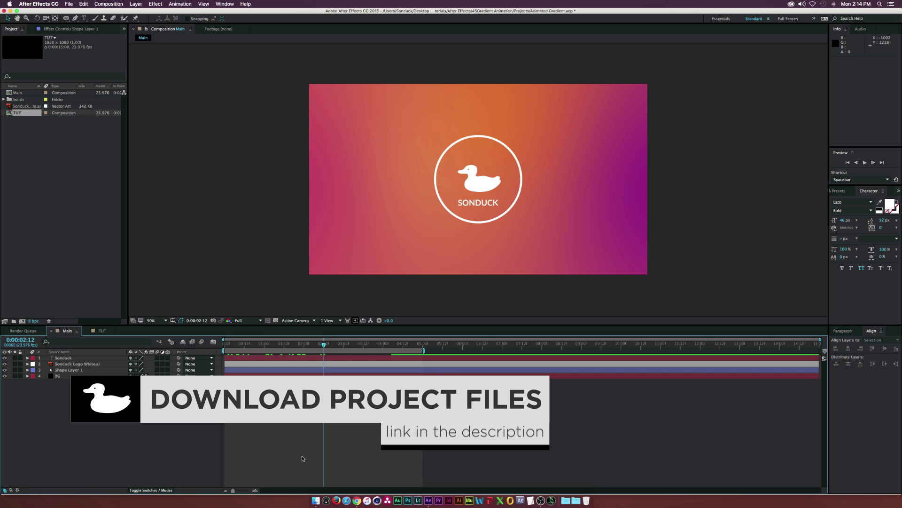
Step: Preview Demo.mov in Finder Quick Look and scrub through the gradient logo clip
{"action": "left_click", "coordinate": [316, 500]}
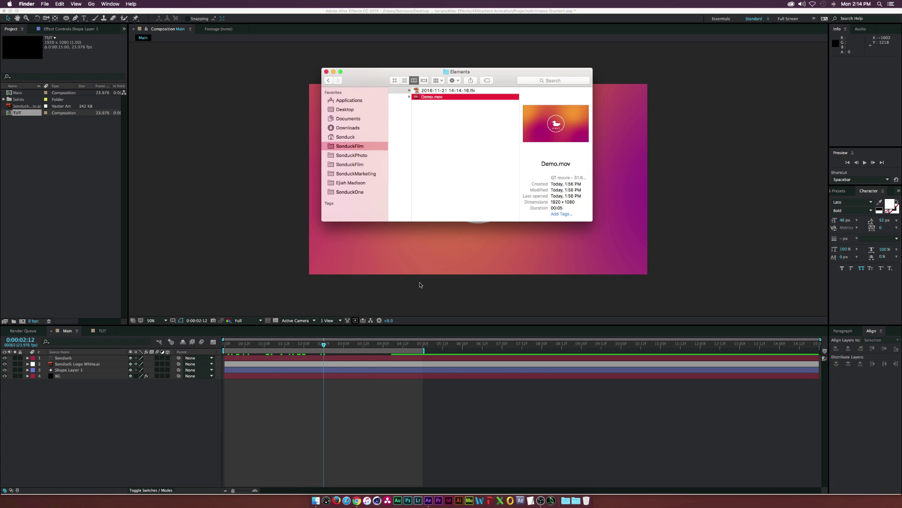
{"action": "key", "text": "space"}
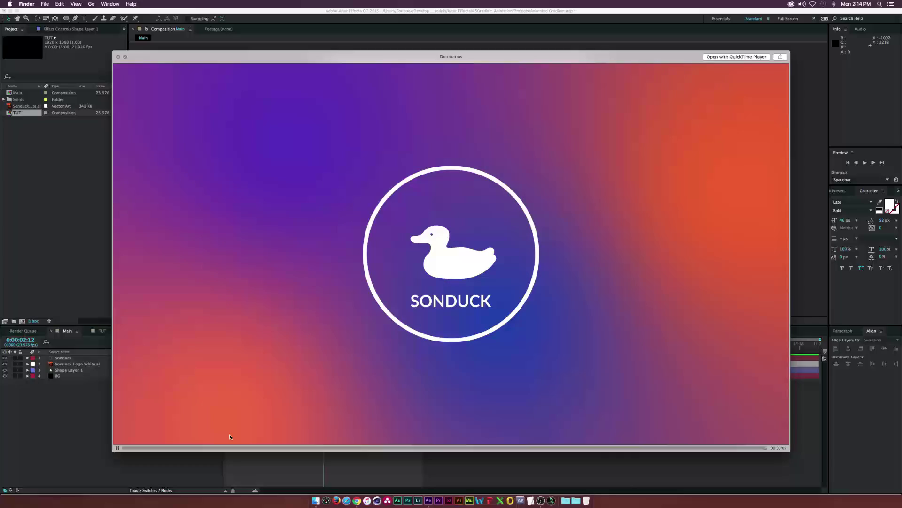
{"action": "left_click_drag", "start_coordinate": [133, 450], "coordinate": [149, 408]}
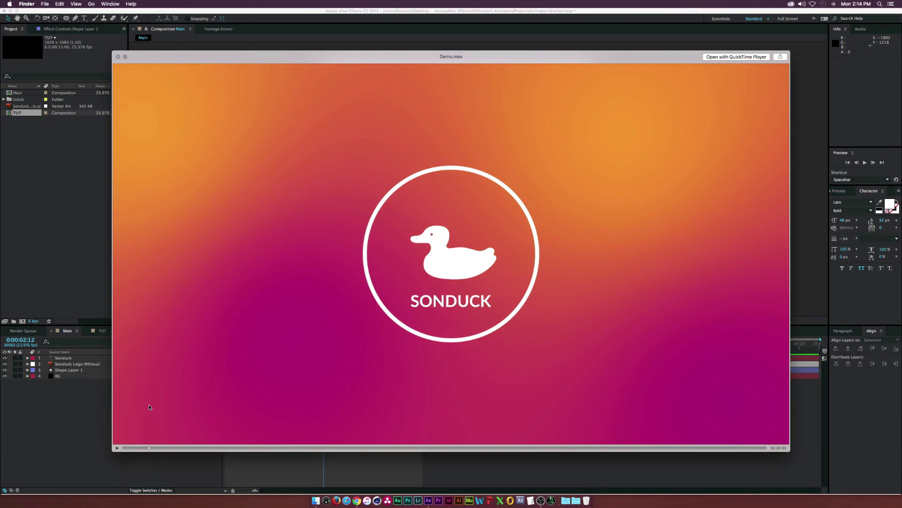
Step: Close the Quick Look preview and return to the TUT composition in After Effects
{"action": "key", "text": "space"}
{"action": "left_click", "coordinate": [69, 416]}
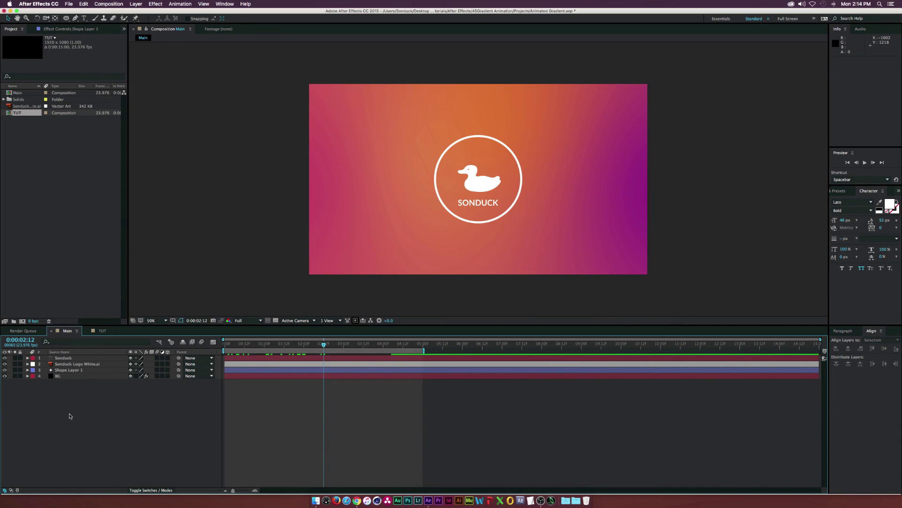
{"action": "left_click", "coordinate": [104, 331]}
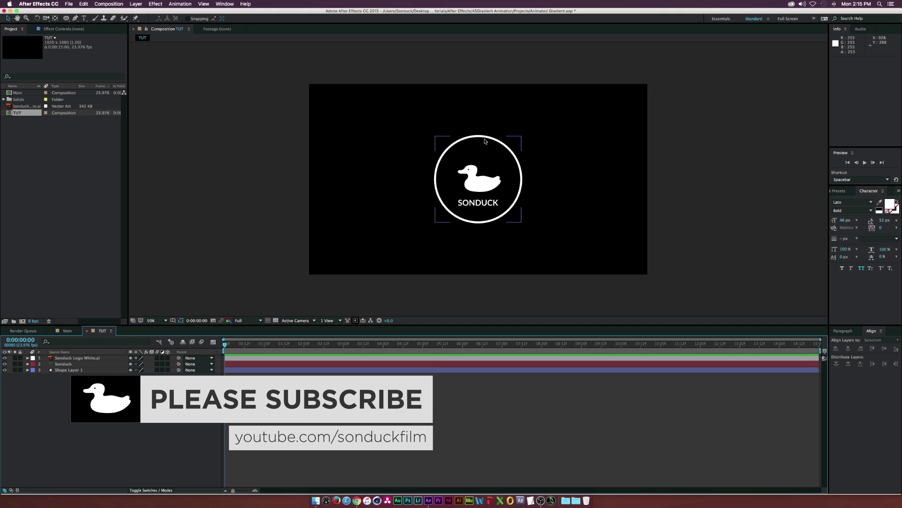
Step: Create a 1920×1080 black solid named BG and move it below the logo layers
{"action": "left_click", "coordinate": [136, 3]}
{"action": "mouse_move", "coordinate": [146, 12]}
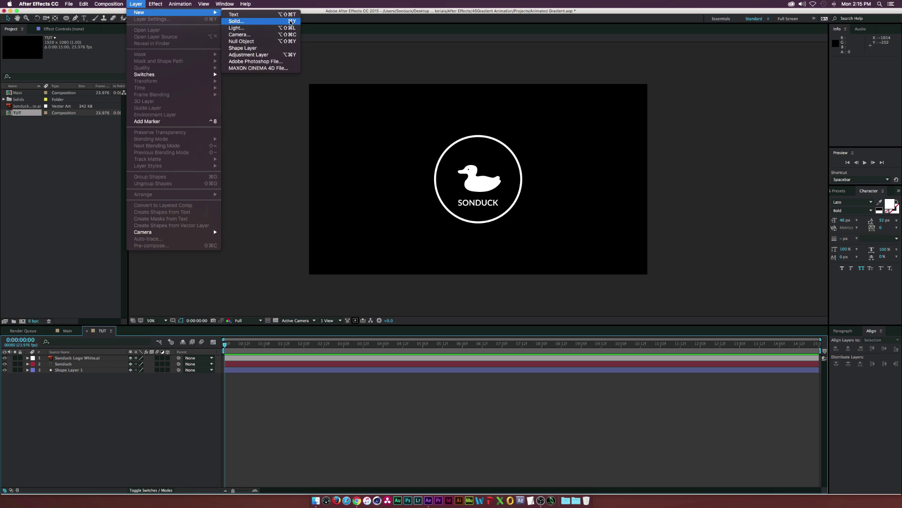
{"action": "left_click", "coordinate": [237, 19]}
{"action": "type", "text": "BC"}
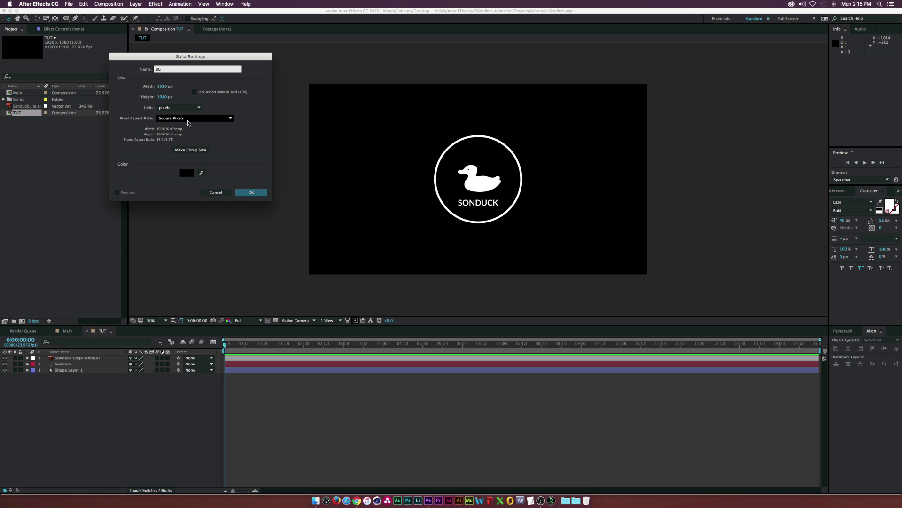
{"action": "left_click", "coordinate": [251, 192]}
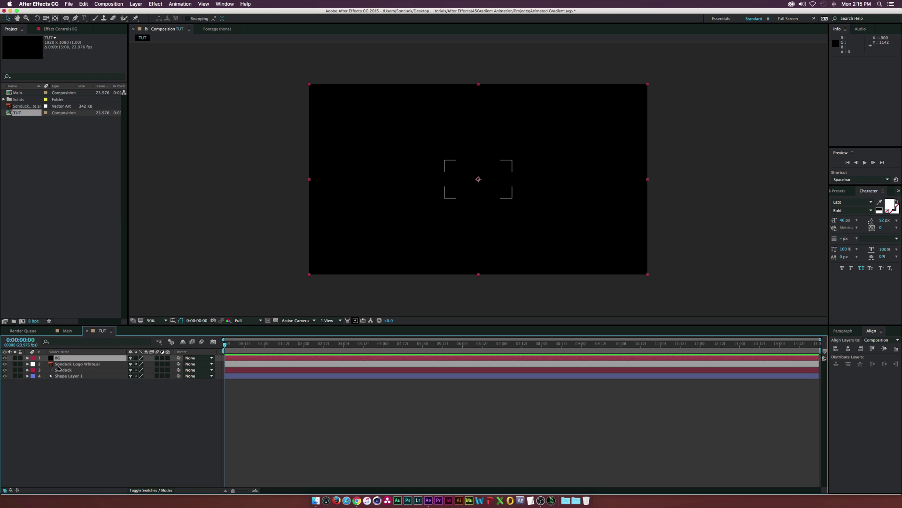
{"action": "left_click_drag", "start_coordinate": [63, 360], "coordinate": [57, 378]}
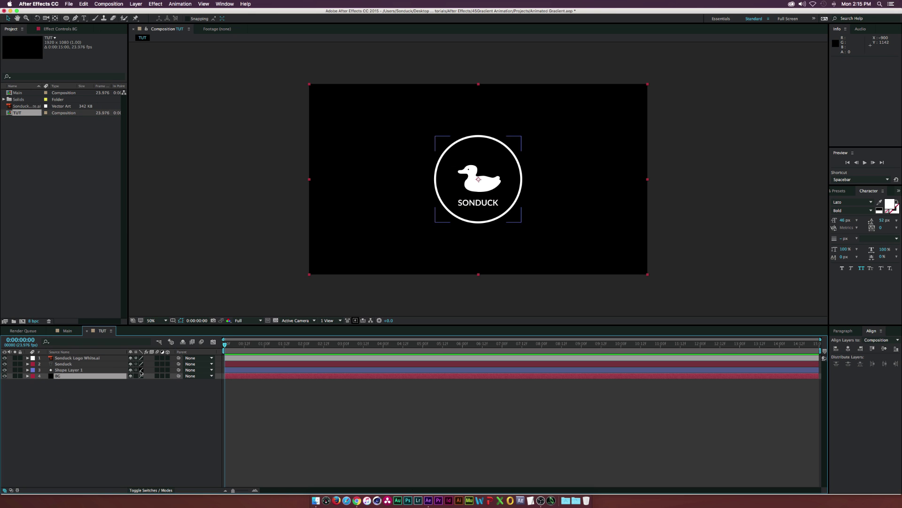
Step: Apply 4-Color Gradient to the BG solid and set Color 1 to purple-blue 3700FF
{"action": "left_click", "coordinate": [156, 3]}
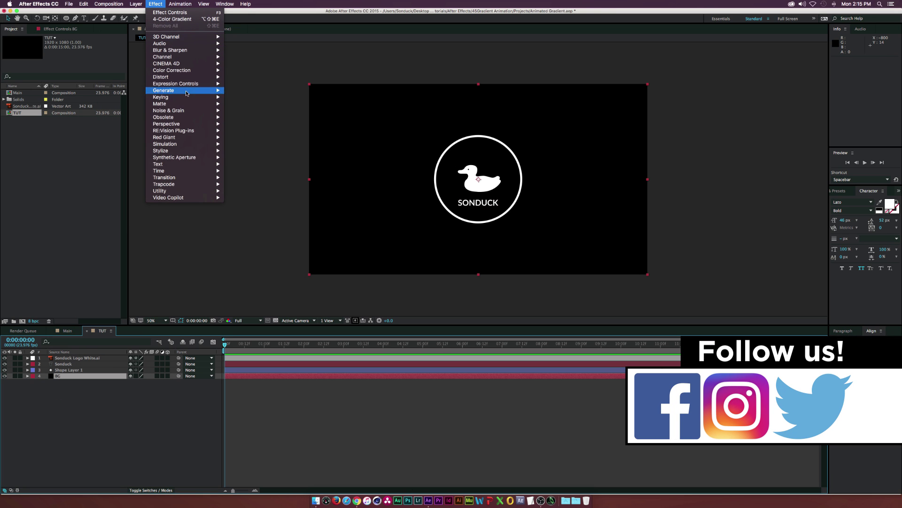
{"action": "mouse_move", "coordinate": [183, 94]}
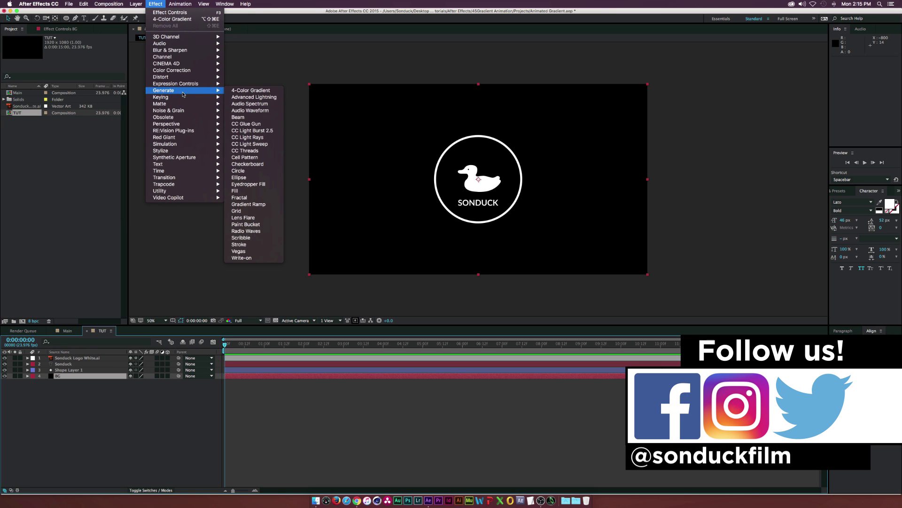
{"action": "left_click", "coordinate": [250, 90]}
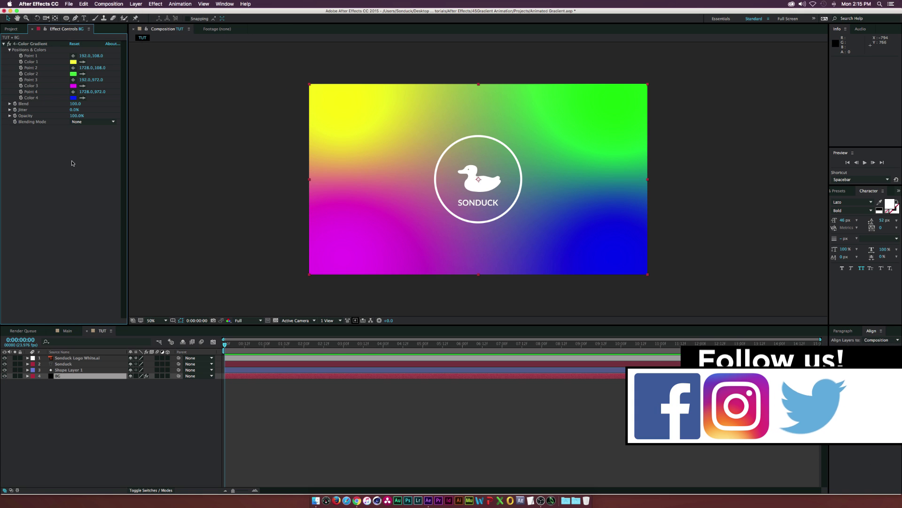
{"action": "left_click", "coordinate": [73, 62]}
{"action": "left_click", "coordinate": [202, 92]}
{"action": "left_click", "coordinate": [187, 86]}
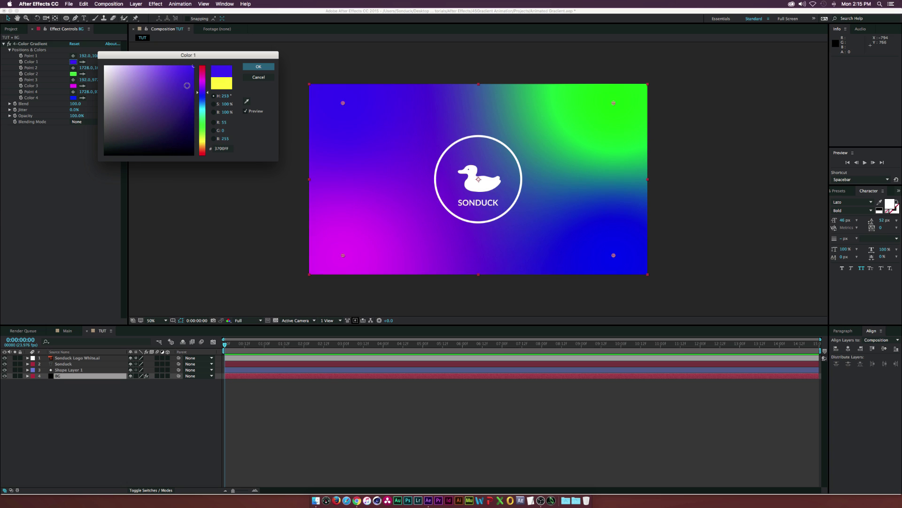
{"action": "key", "text": "Return"}
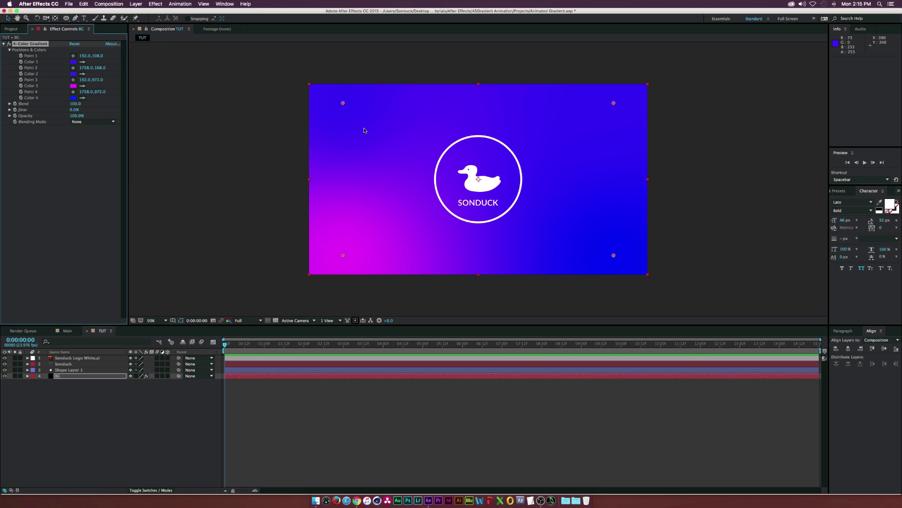
Step: Set Color 3 to orange FF8A00, Color 2 to purple 8C00FF and Color 4 to yellow FFDD00
{"action": "left_click", "coordinate": [73, 86]}
{"action": "left_click_drag", "start_coordinate": [200, 133], "coordinate": [200, 148]}
{"action": "left_click", "coordinate": [258, 67]}
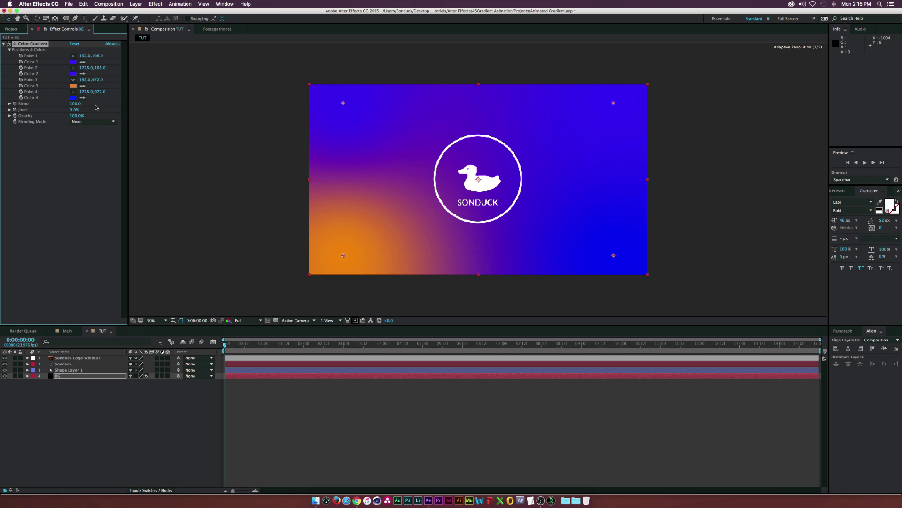
{"action": "left_click", "coordinate": [74, 86]}
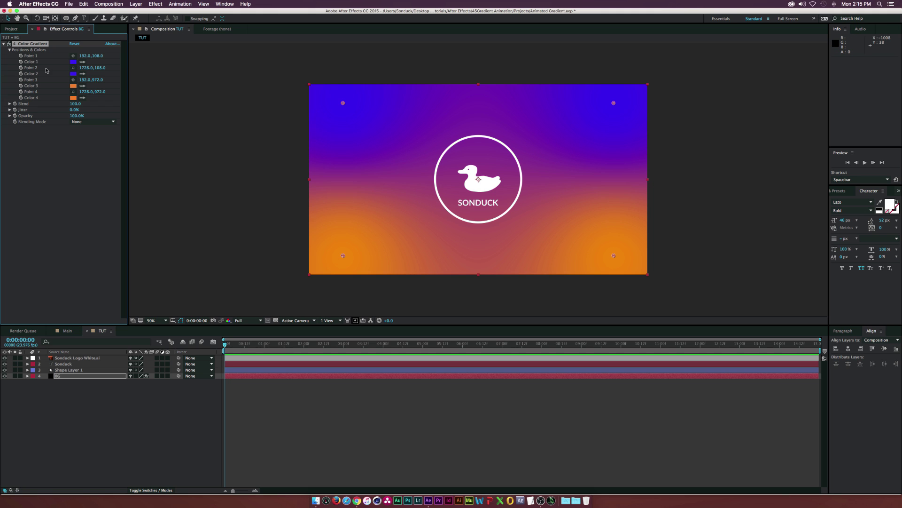
{"action": "left_click", "coordinate": [73, 74]}
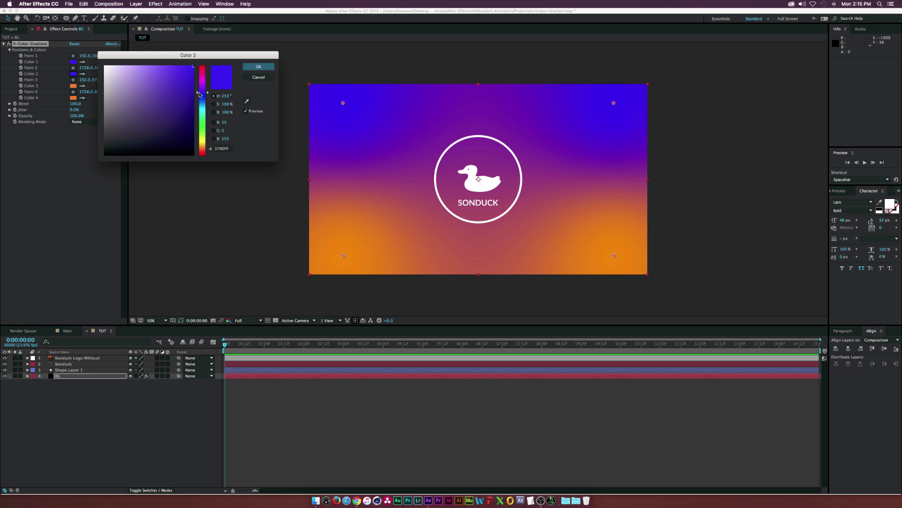
{"action": "left_click_drag", "start_coordinate": [198, 94], "coordinate": [199, 88]}
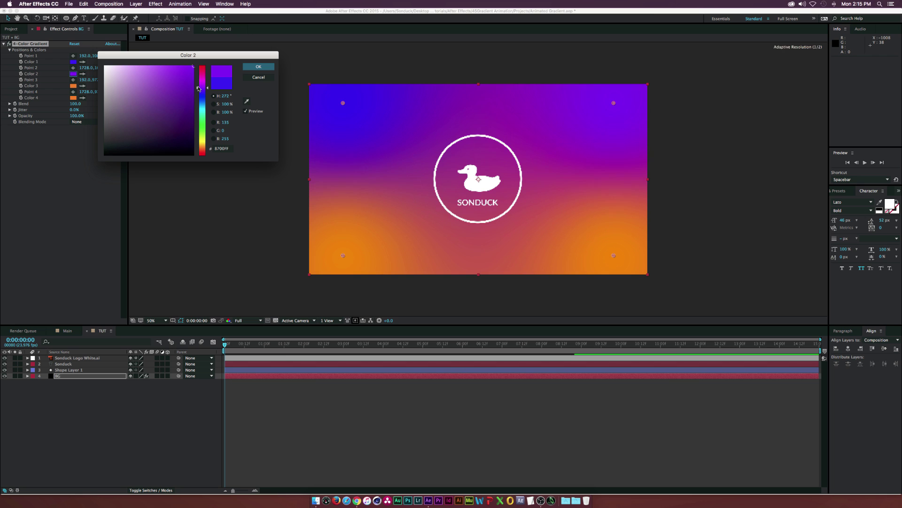
{"action": "left_click", "coordinate": [256, 66]}
{"action": "left_click", "coordinate": [73, 98]}
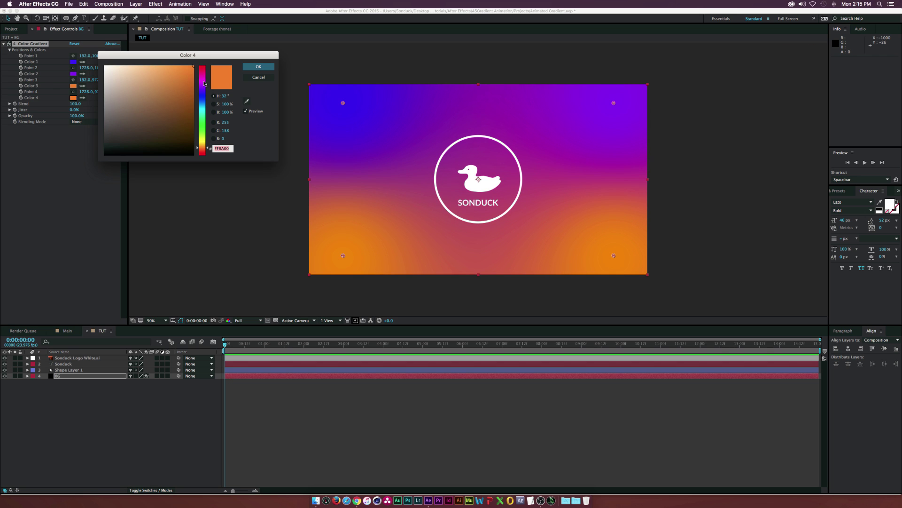
{"action": "left_click_drag", "start_coordinate": [200, 144], "coordinate": [201, 143]}
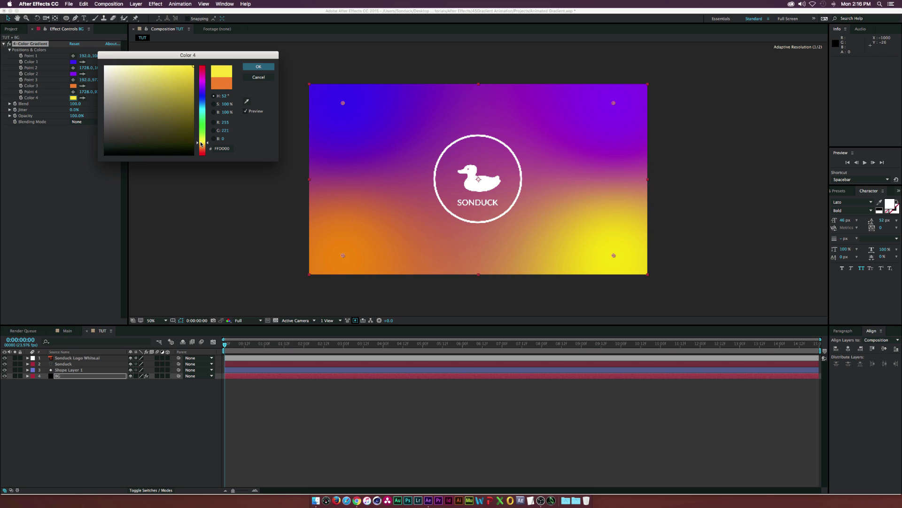
{"action": "key", "text": "Return"}
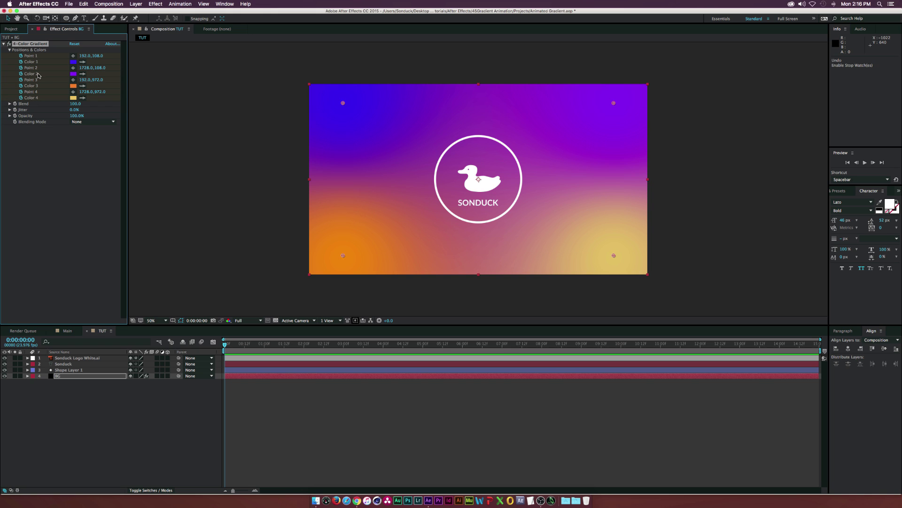
Step: At 0:00:02:00, drag the gradient points, Point 2 to the top edge and Point 4 up toward the logo
{"action": "left_click_drag", "start_coordinate": [252, 345], "coordinate": [304, 347]}
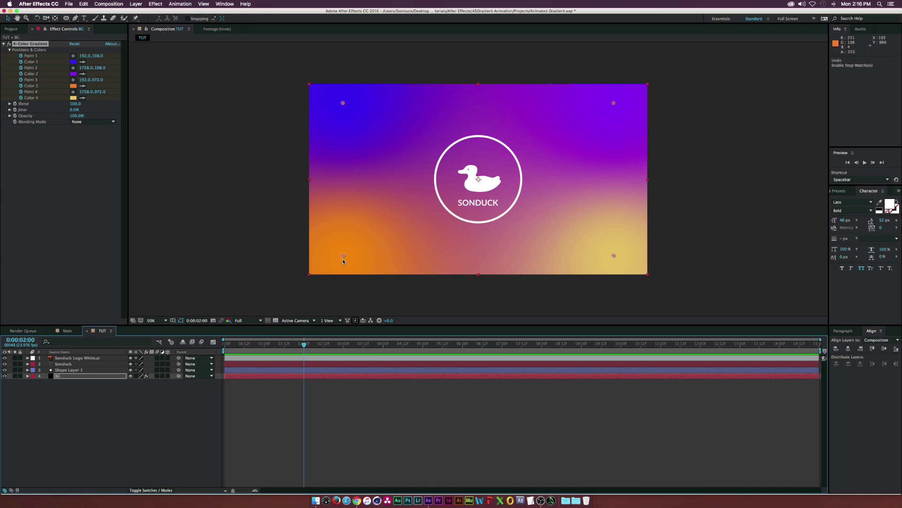
{"action": "left_click_drag", "start_coordinate": [344, 258], "coordinate": [414, 219]}
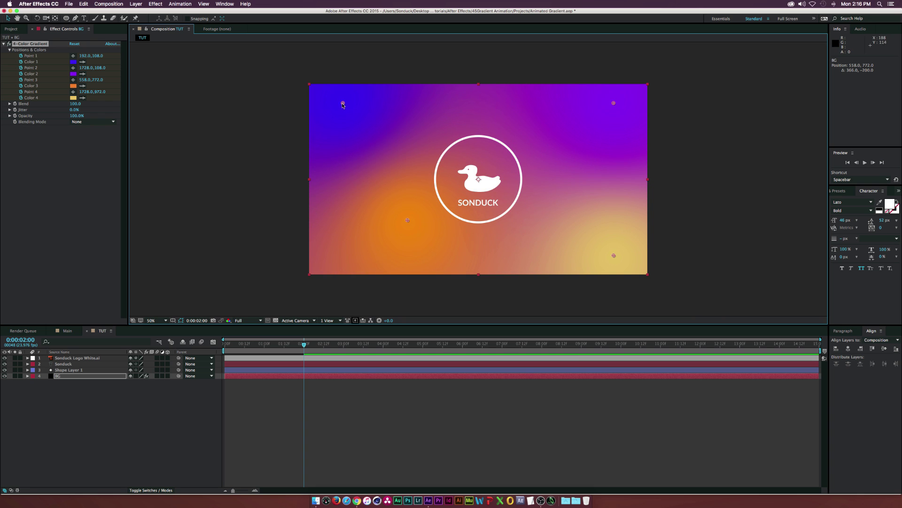
{"action": "left_click_drag", "start_coordinate": [345, 109], "coordinate": [355, 115]}
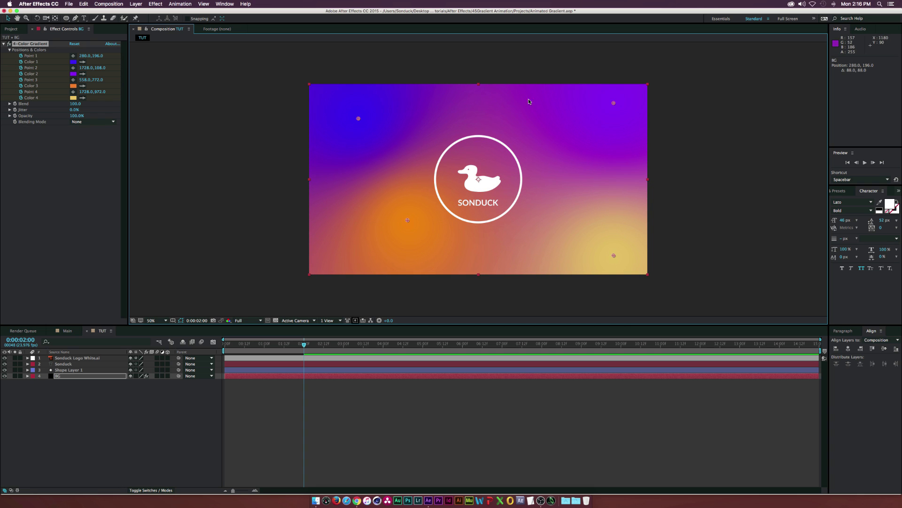
{"action": "left_click_drag", "start_coordinate": [614, 104], "coordinate": [556, 135]}
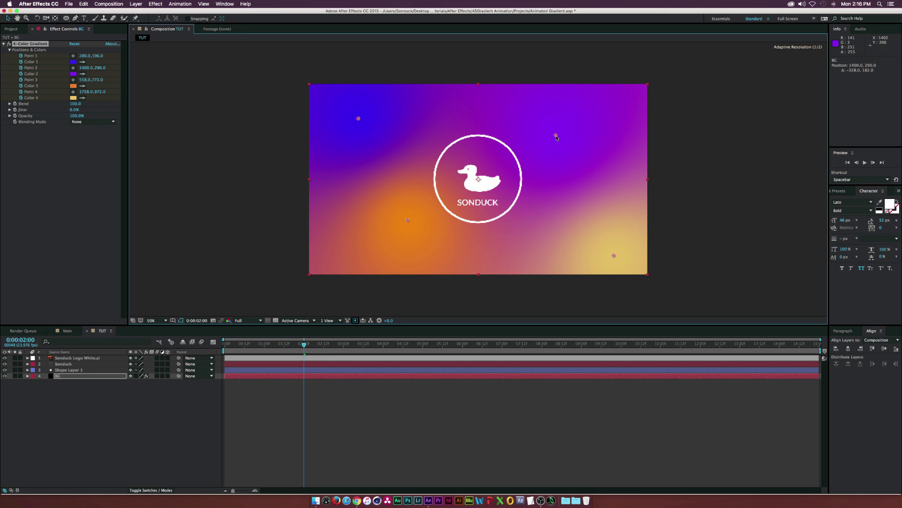
{"action": "left_click_drag", "start_coordinate": [613, 255], "coordinate": [587, 214]}
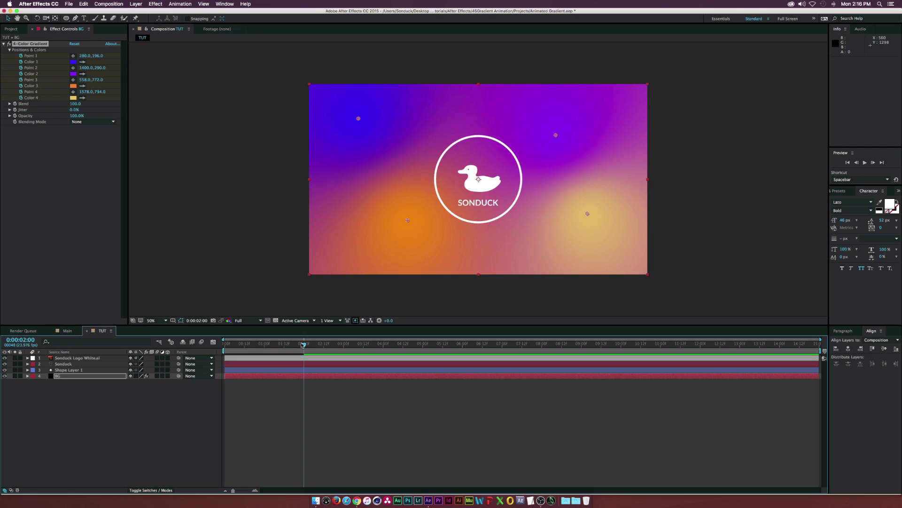
Step: Return the current time to 2 seconds and reveal the gradient keyframes with U
{"action": "left_click", "coordinate": [248, 344]}
{"action": "left_click_drag", "start_coordinate": [247, 348], "coordinate": [305, 346]}
{"action": "key", "text": "ctrl+z"}
{"action": "key", "text": "u"}
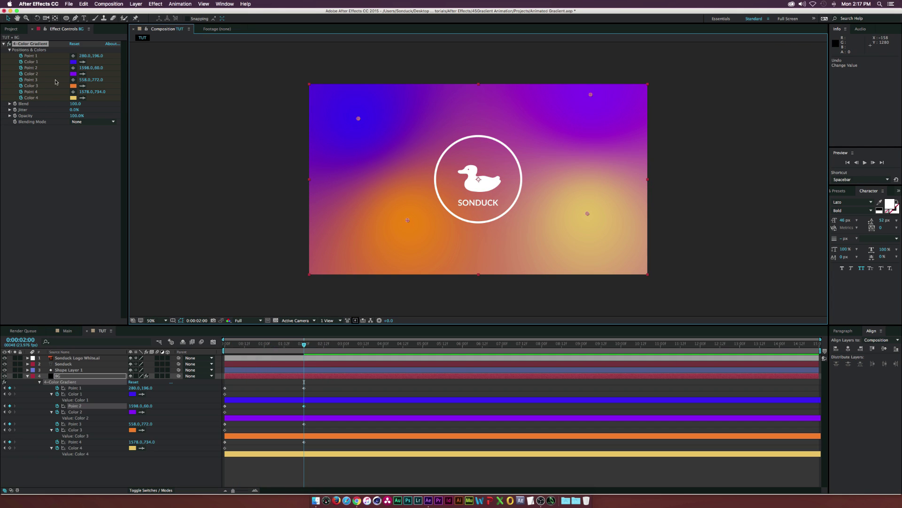
Step: At 2 seconds, lighten Color 1 to a paler purple and set a new Color 2 keyframe
{"action": "left_click", "coordinate": [72, 61]}
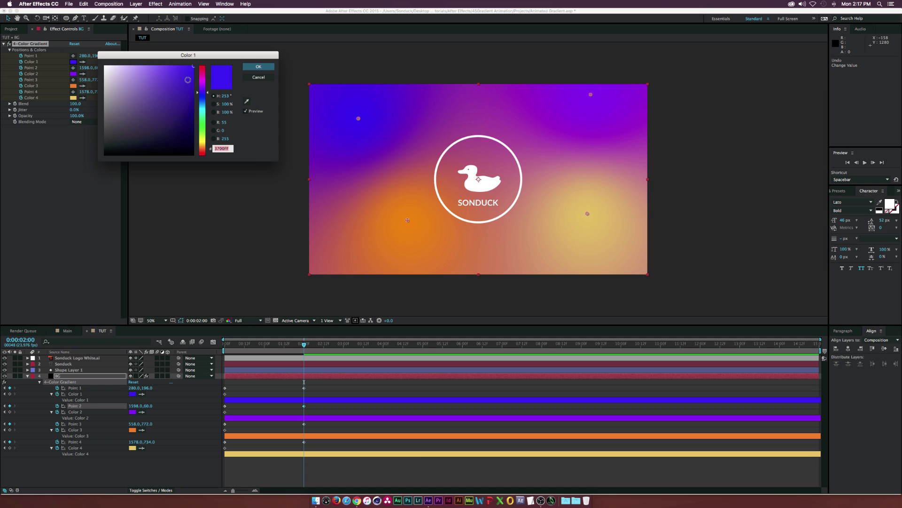
{"action": "left_click_drag", "start_coordinate": [193, 66], "coordinate": [158, 67]}
{"action": "left_click", "coordinate": [259, 66]}
{"action": "left_click", "coordinate": [73, 74]}
{"action": "left_click", "coordinate": [249, 68]}
Step: Soften Color 3 to a lighter orange and shift Color 4 toward a brighter yellow
{"action": "left_click", "coordinate": [73, 85]}
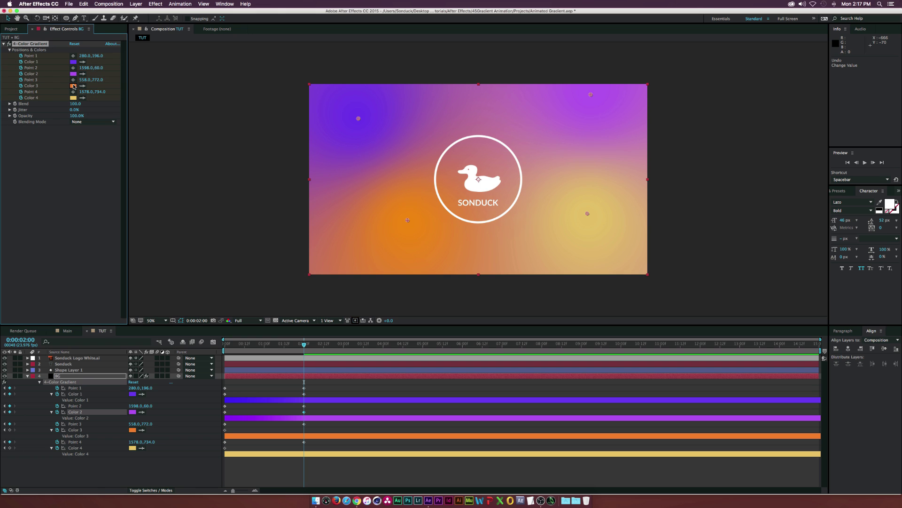
{"action": "left_click_drag", "start_coordinate": [185, 78], "coordinate": [169, 63]}
{"action": "left_click", "coordinate": [251, 67]}
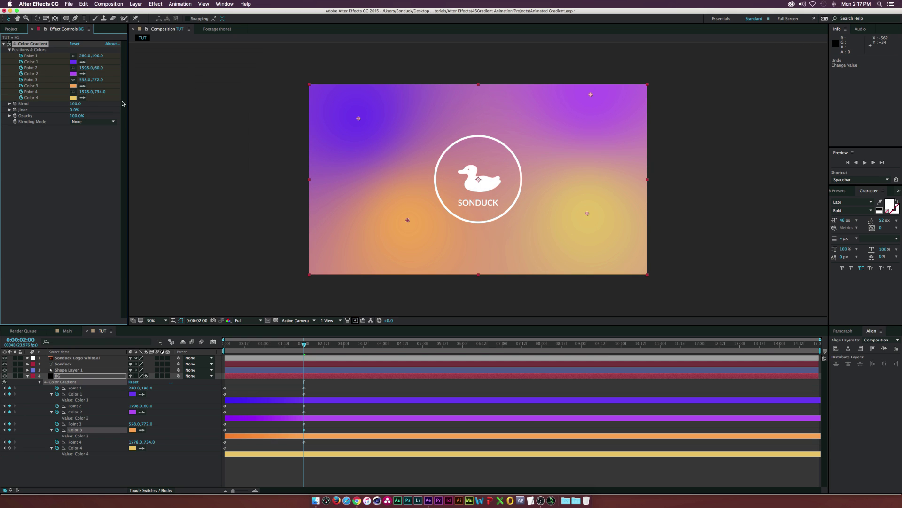
{"action": "left_click", "coordinate": [73, 98]}
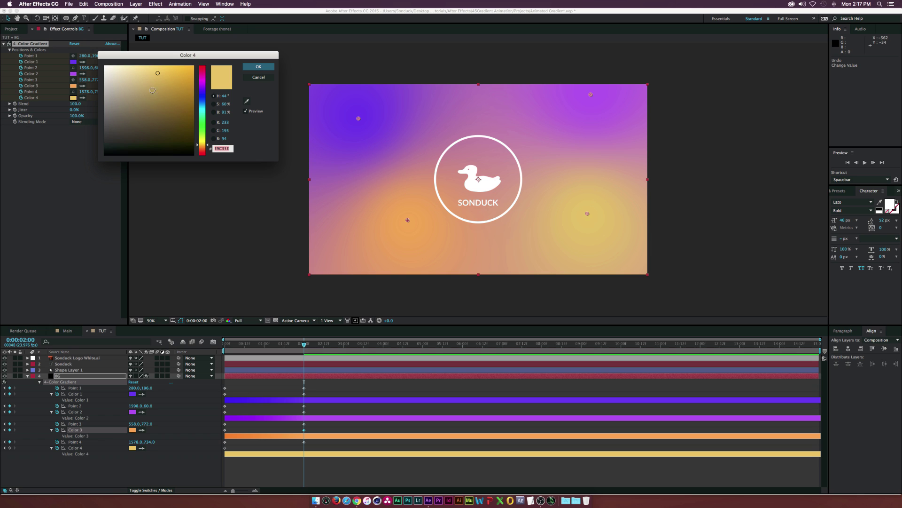
{"action": "left_click_drag", "start_coordinate": [205, 145], "coordinate": [206, 144]}
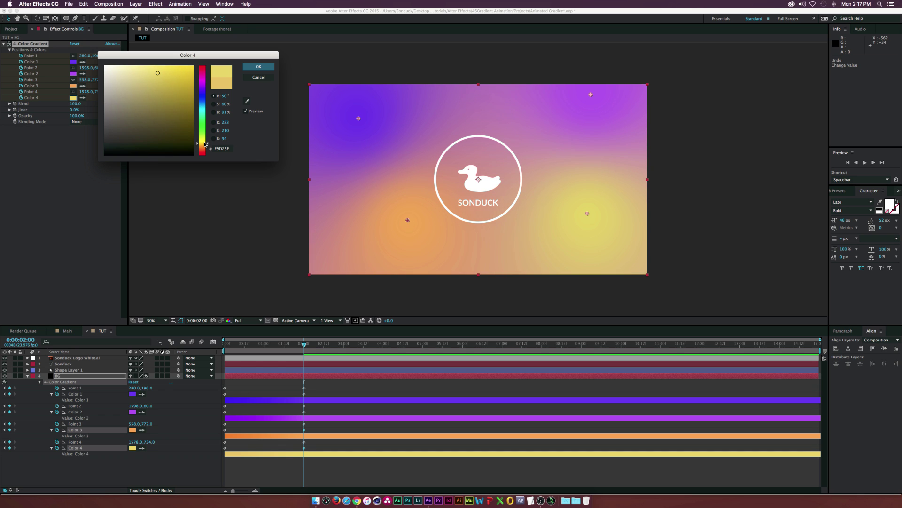
{"action": "left_click", "coordinate": [258, 66]}
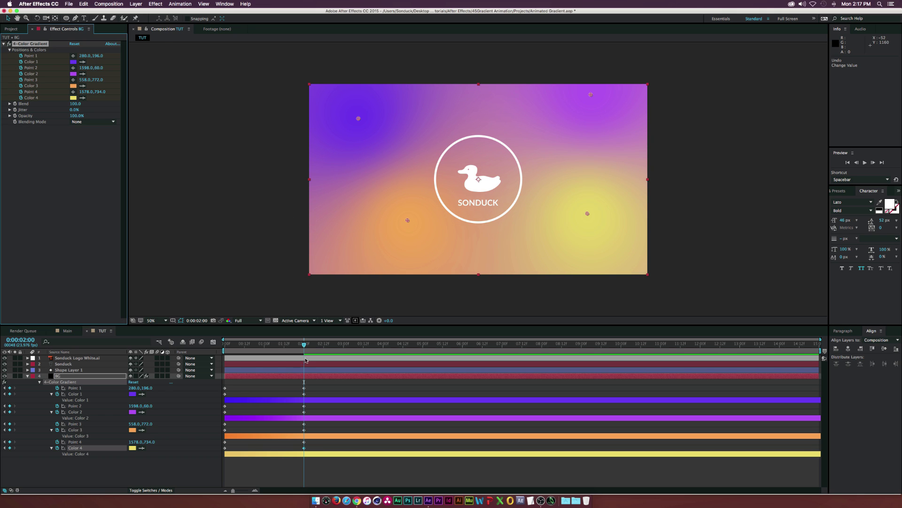
Step: At 0:00:04:01, reposition all four gradient points, moving Point 1 to 736,122
{"action": "left_click_drag", "start_coordinate": [304, 343], "coordinate": [383, 351]}
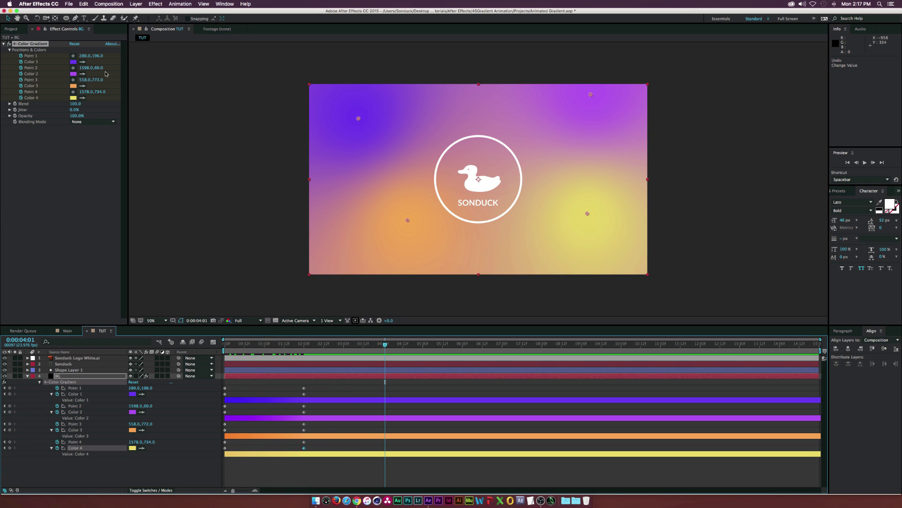
{"action": "left_click_drag", "start_coordinate": [358, 119], "coordinate": [435, 109]}
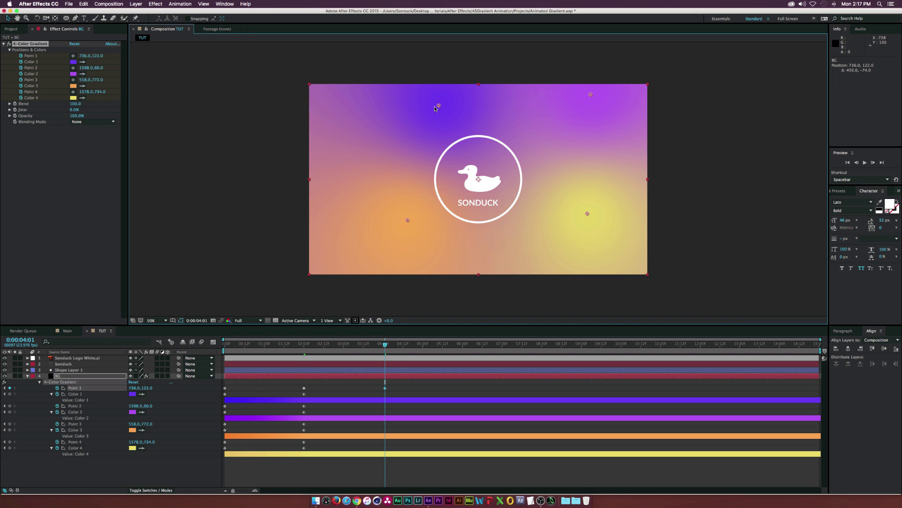
{"action": "left_click_drag", "start_coordinate": [590, 93], "coordinate": [647, 95]}
{"action": "left_click_drag", "start_coordinate": [587, 214], "coordinate": [534, 218]}
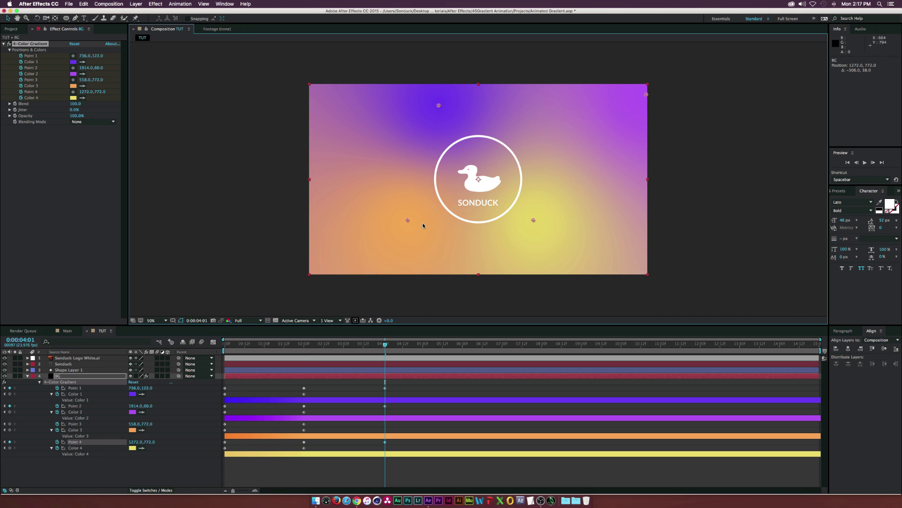
{"action": "left_click_drag", "start_coordinate": [407, 220], "coordinate": [345, 171]}
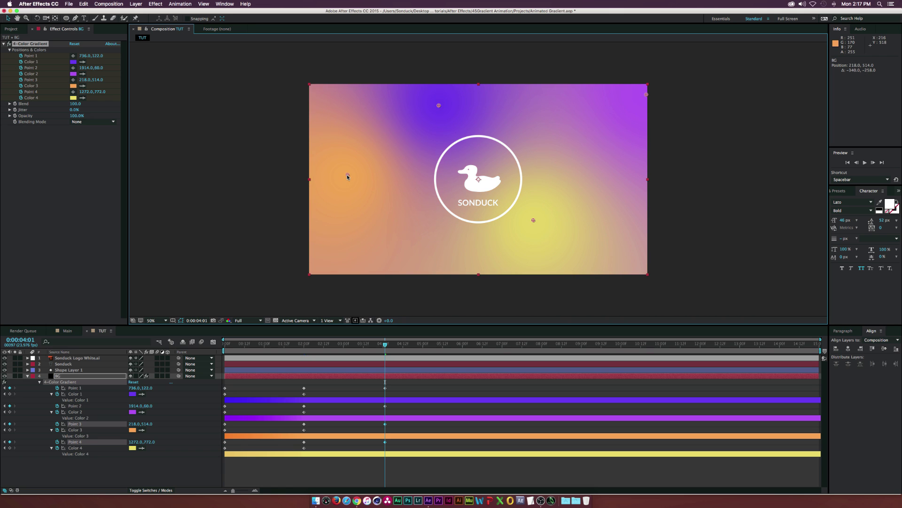
Step: At 4 seconds, shift Color 1 toward magenta and confirm new gradient colour keyframes
{"action": "left_click", "coordinate": [73, 61]}
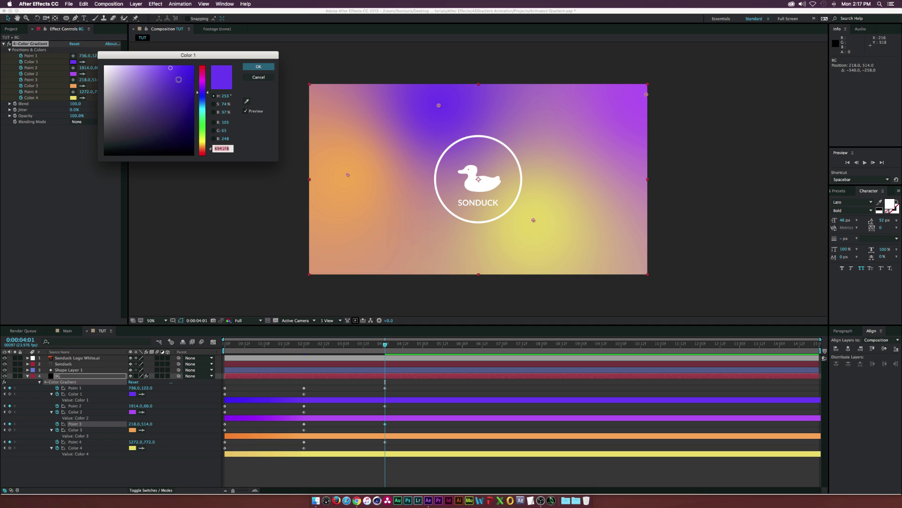
{"action": "left_click_drag", "start_coordinate": [198, 93], "coordinate": [199, 88]}
{"action": "left_click", "coordinate": [254, 67]}
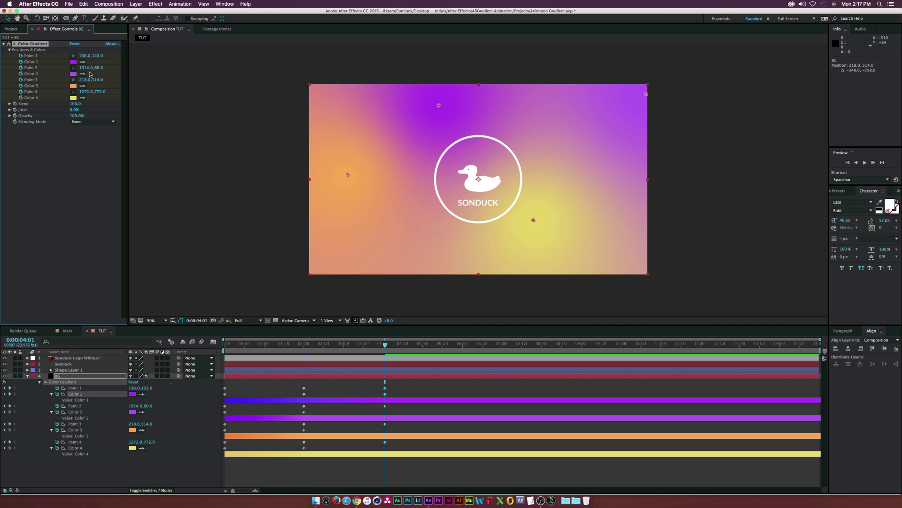
{"action": "left_click", "coordinate": [74, 73]}
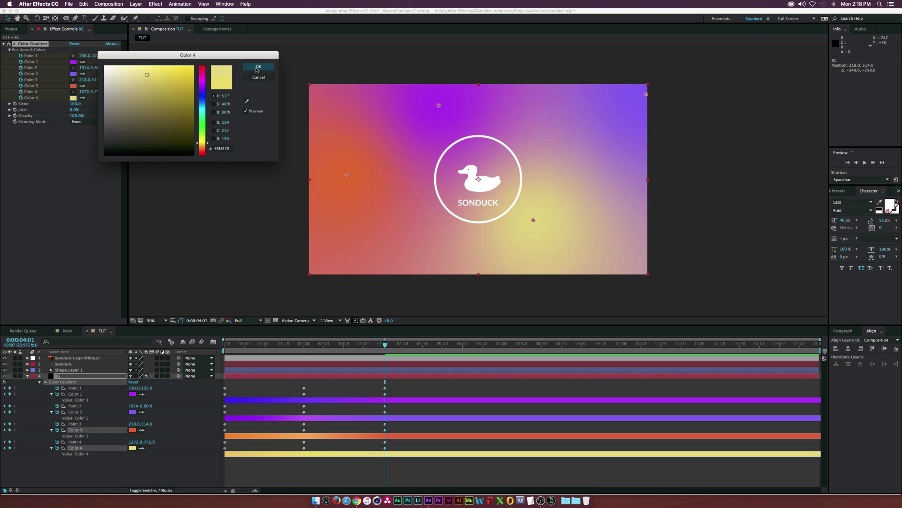
{"action": "left_click", "coordinate": [259, 67]}
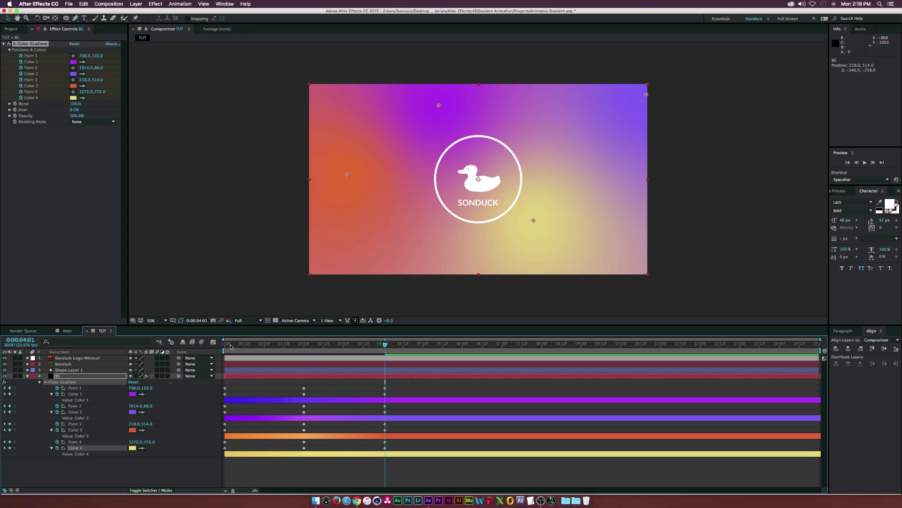
Step: Set the 4-Color Gradient Blend to 76.0 and scrub the timeline around 2–4 seconds to check
{"action": "key", "text": "Home"}
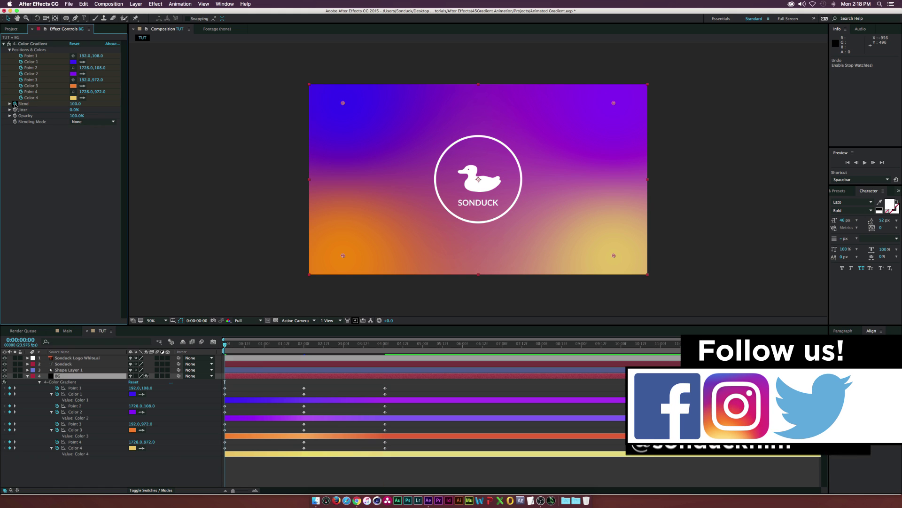
{"action": "left_click", "coordinate": [14, 104]}
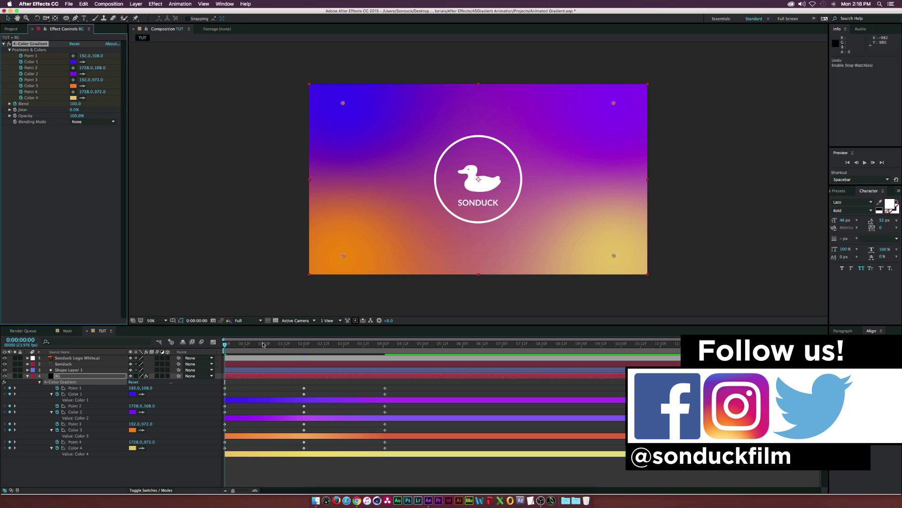
{"action": "left_click_drag", "start_coordinate": [262, 344], "coordinate": [305, 346]}
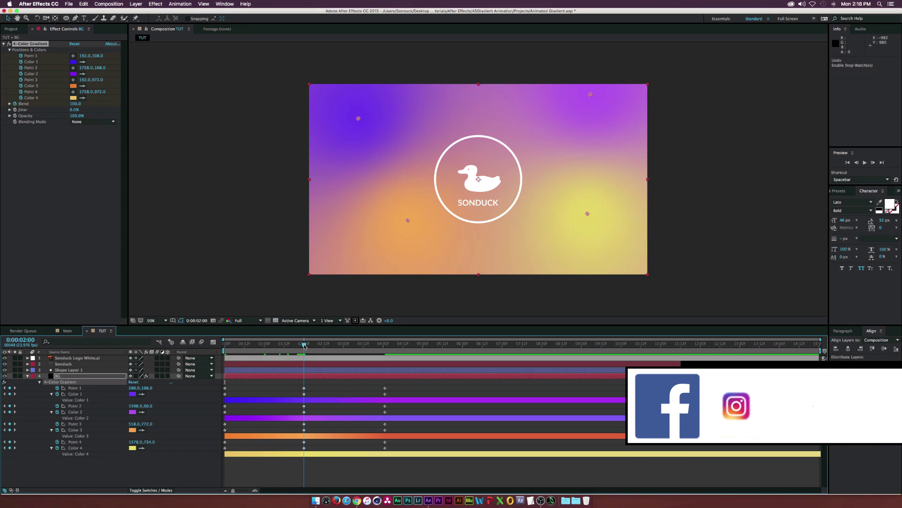
{"action": "left_click_drag", "start_coordinate": [75, 104], "coordinate": [197, 120]}
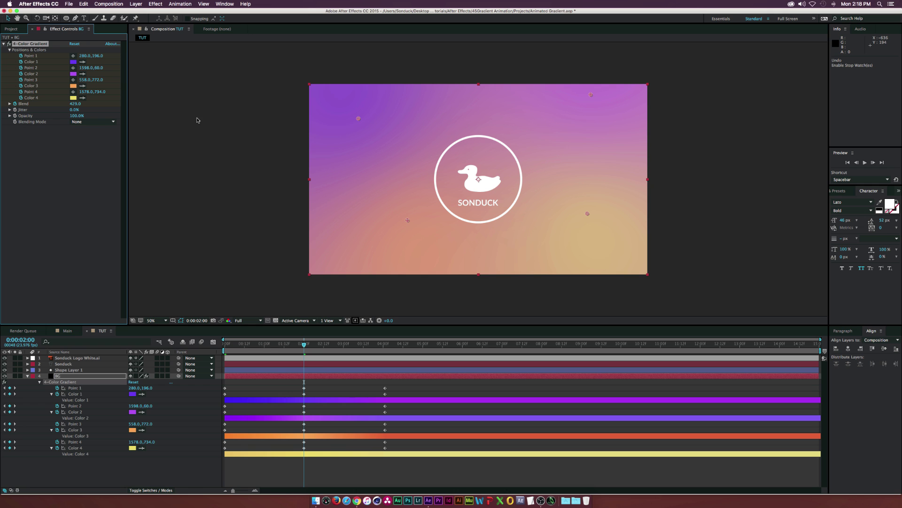
{"action": "left_click_drag", "start_coordinate": [305, 348], "coordinate": [385, 351]}
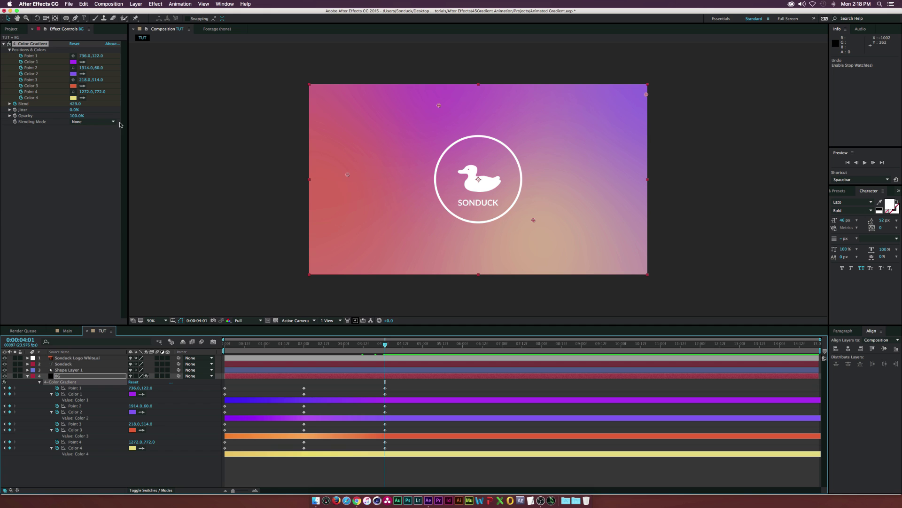
{"action": "mouse_move", "coordinate": [77, 104]}
{"action": "left_mouse_down"}
{"action": "mouse_move", "coordinate": [22, 105]}
{"action": "mouse_move", "coordinate": [71, 104]}
{"action": "left_mouse_up"}
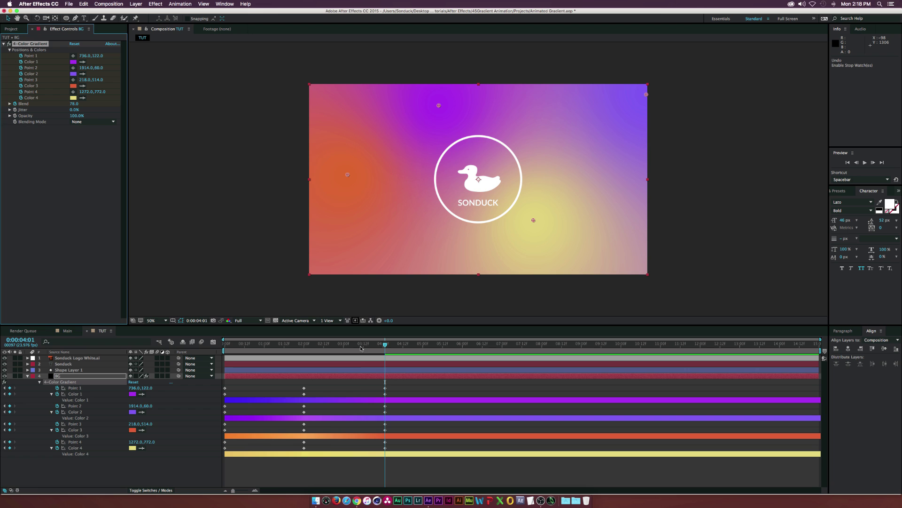
{"action": "left_click_drag", "start_coordinate": [361, 347], "coordinate": [382, 353]}
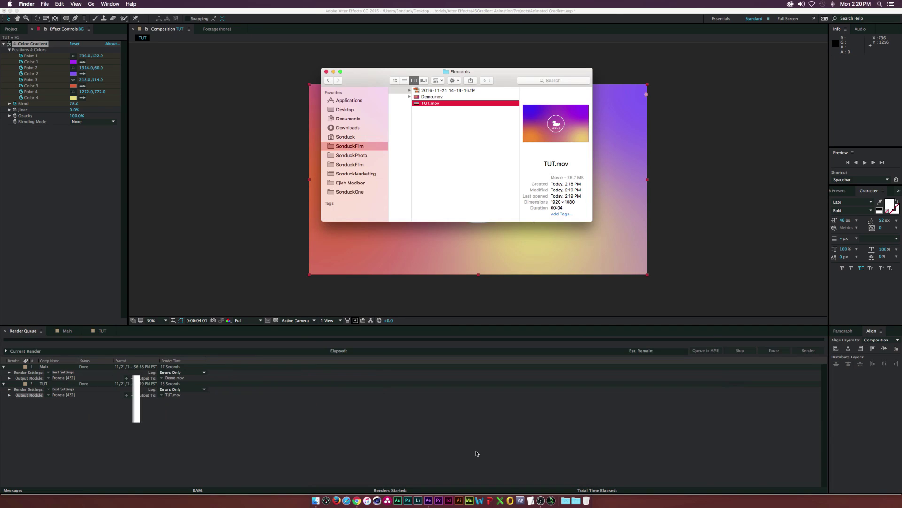
Step: Scrub the TUT.mov Quick Look preview to later frames of the Sonduck logo animation
{"action": "key", "text": "space"}
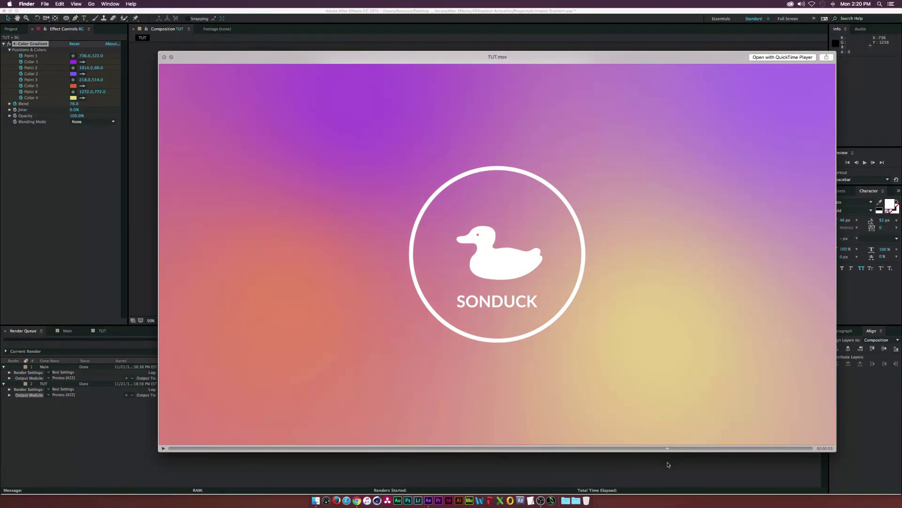
{"action": "left_click_drag", "start_coordinate": [668, 464], "coordinate": [744, 463]}
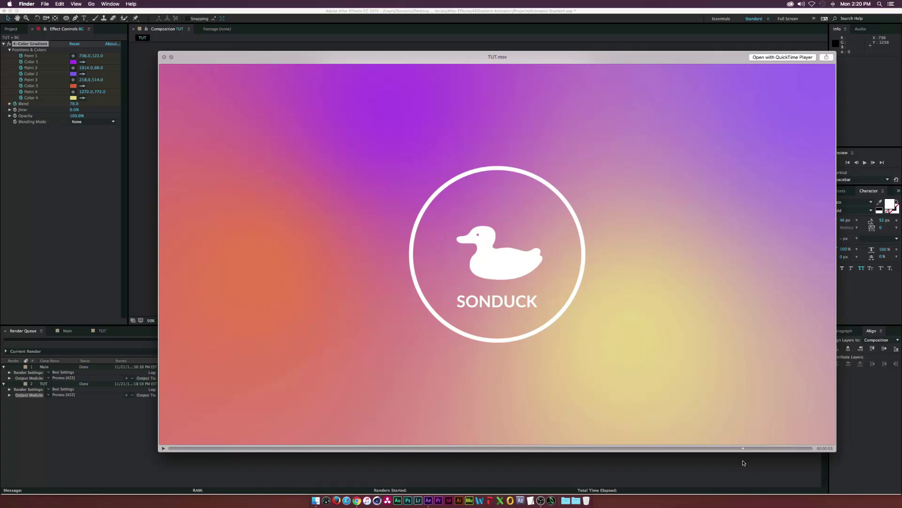